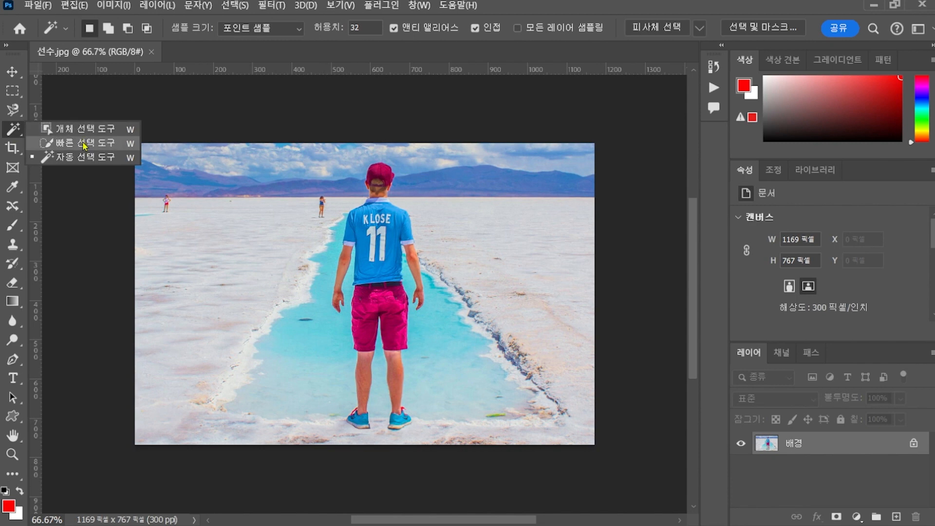
Activate the Quick Selection tool and set its brush size to 20 pixels.
left_click(84, 144)
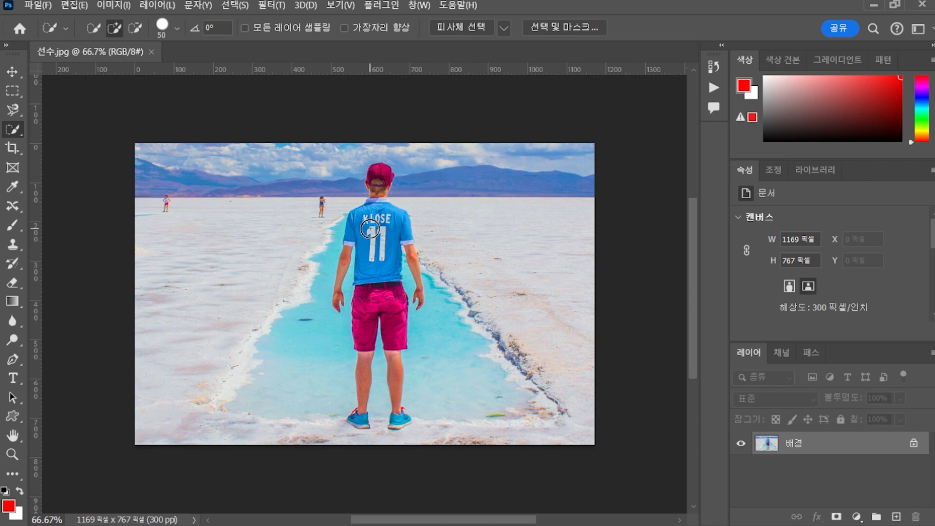
key("bracketleft")
key("bracketleft")
key("bracketright")
key("bracketright")
key("bracketright")
key("bracketright")
key("bracketleft")
key("bracketleft")
key("bracketleft")
left_click(163, 28)
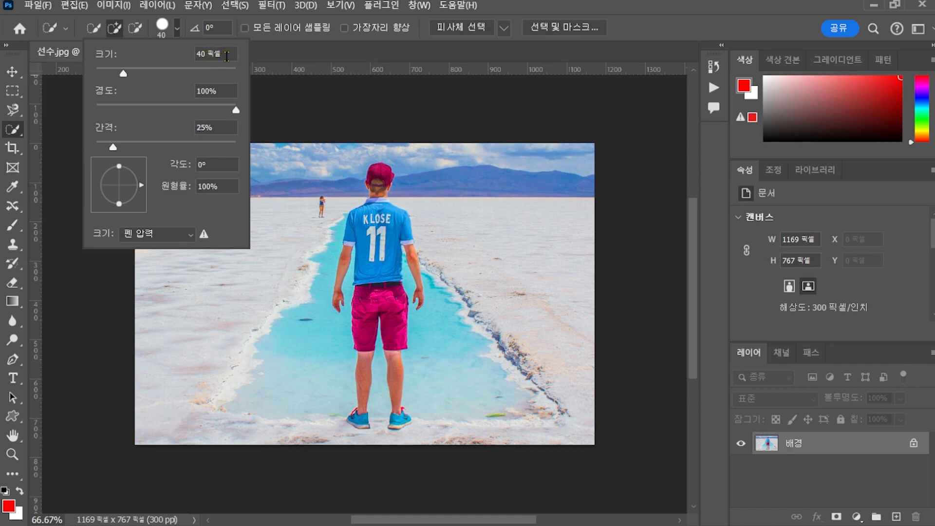
left_click(138, 58)
type("20")
key("Return")
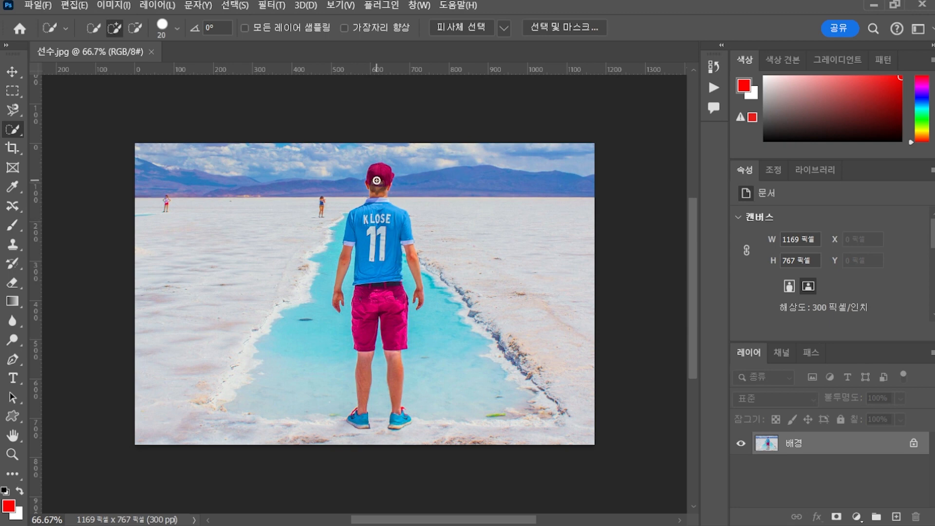
Select the whole man in the blue number 11 shirt and copy him to a new layer.
left_click_drag(376, 181, 364, 269)
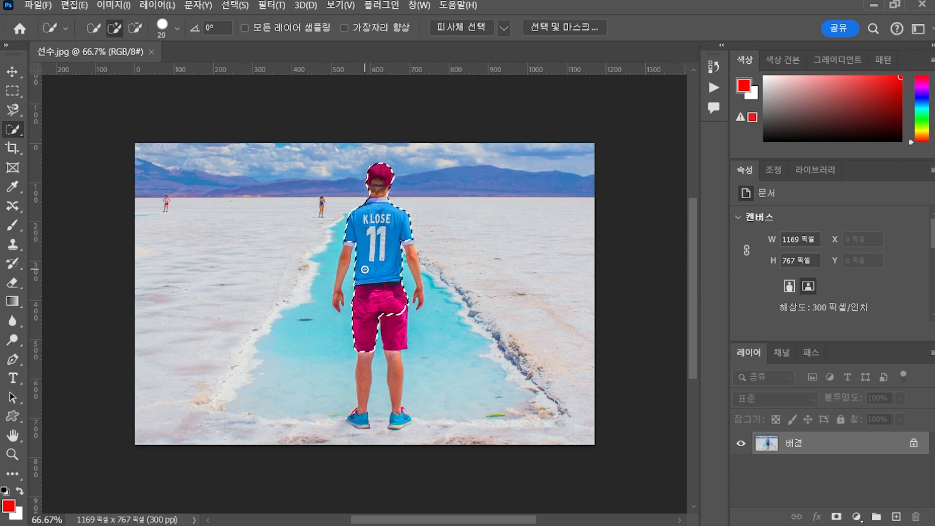
scroll(354, 259, "up", 4)
scroll(353, 259, "up", 5)
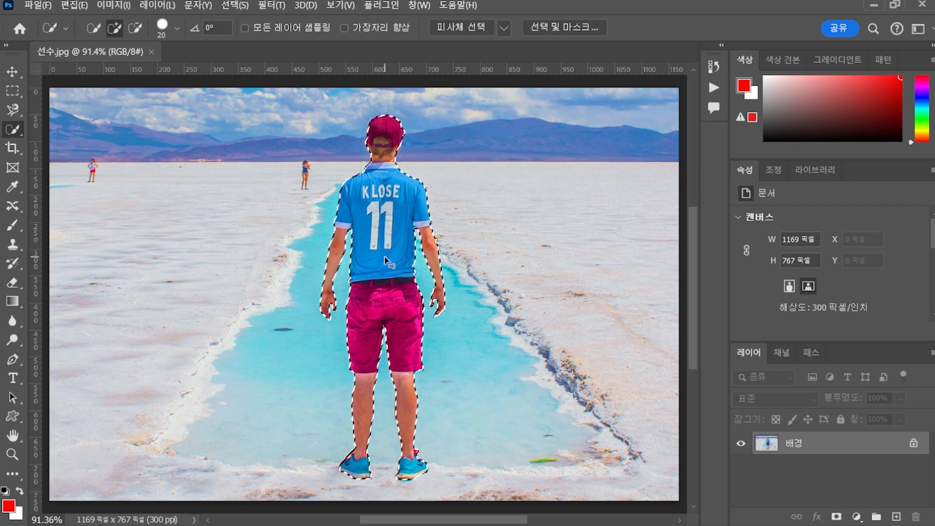
key("ctrl+d")
key("ctrl+j")
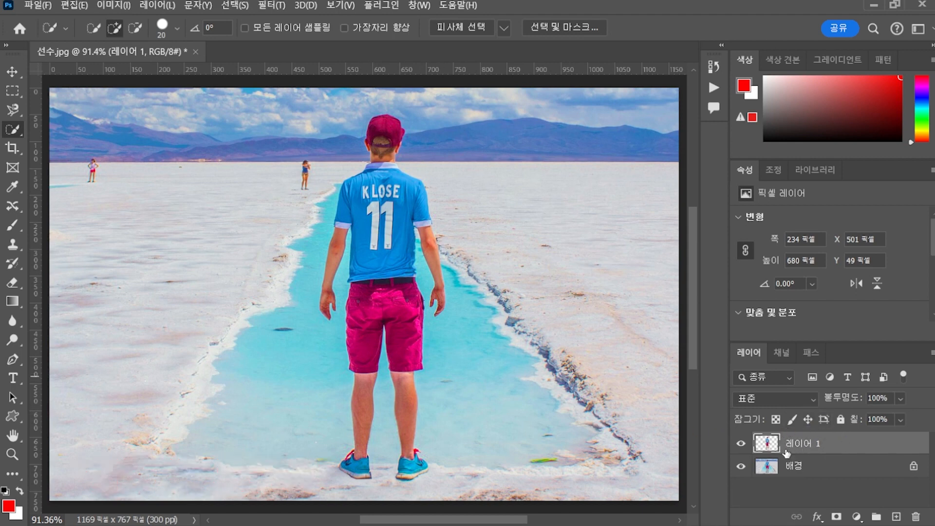
Try filling the man's layer with black at 100% opacity without preserving transparency, and undo the fill.
left_click(71, 4)
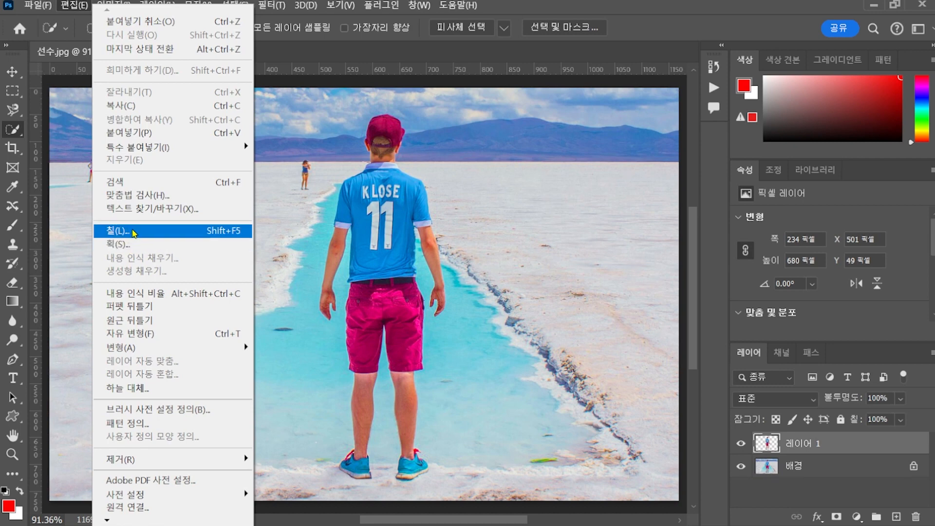
left_click(163, 238)
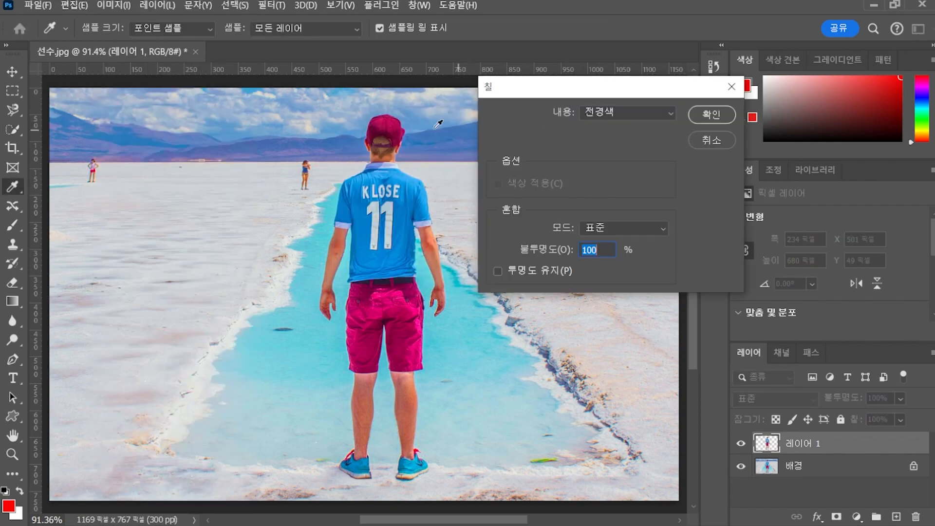
left_click(604, 115)
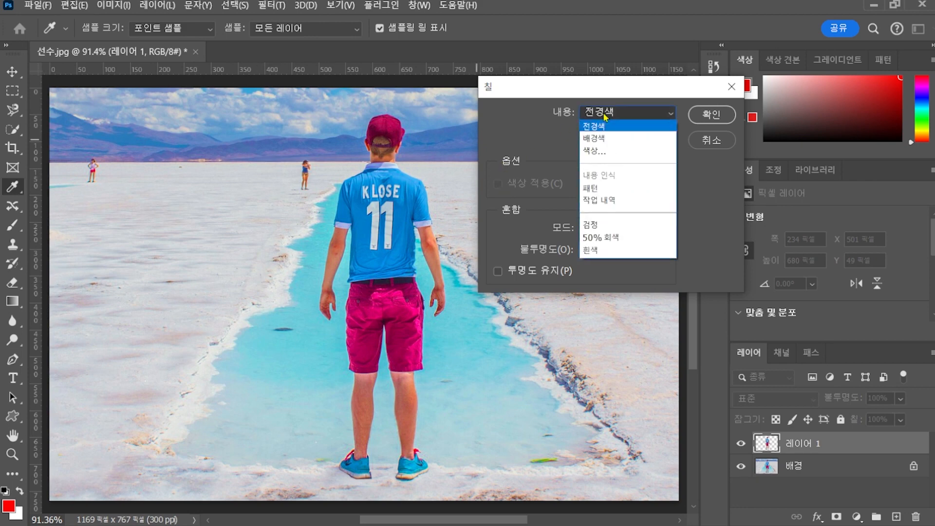
left_click(607, 228)
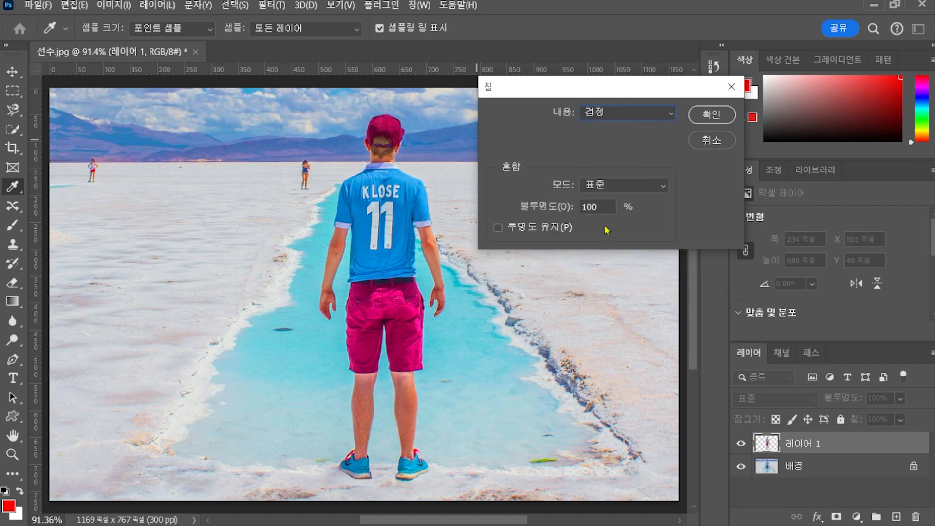
left_click_drag(619, 89, 578, 98)
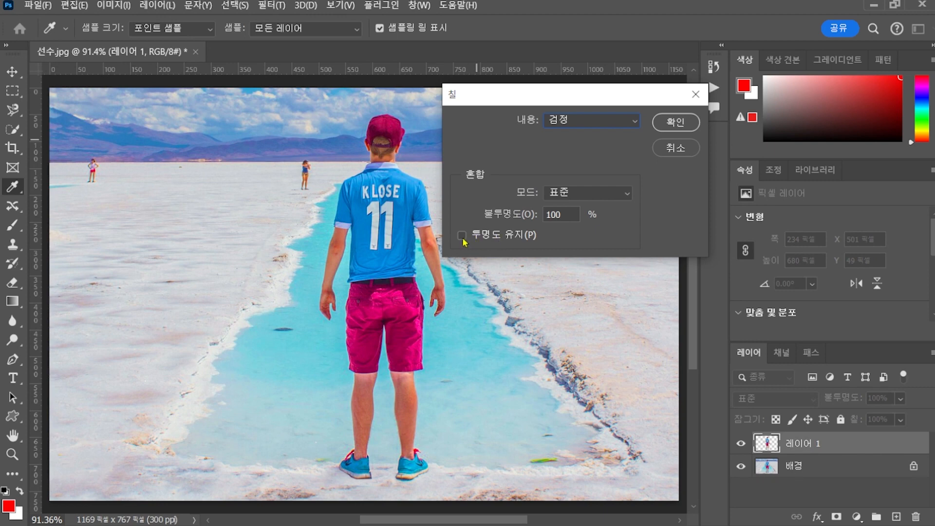
left_click(671, 122)
key("w")
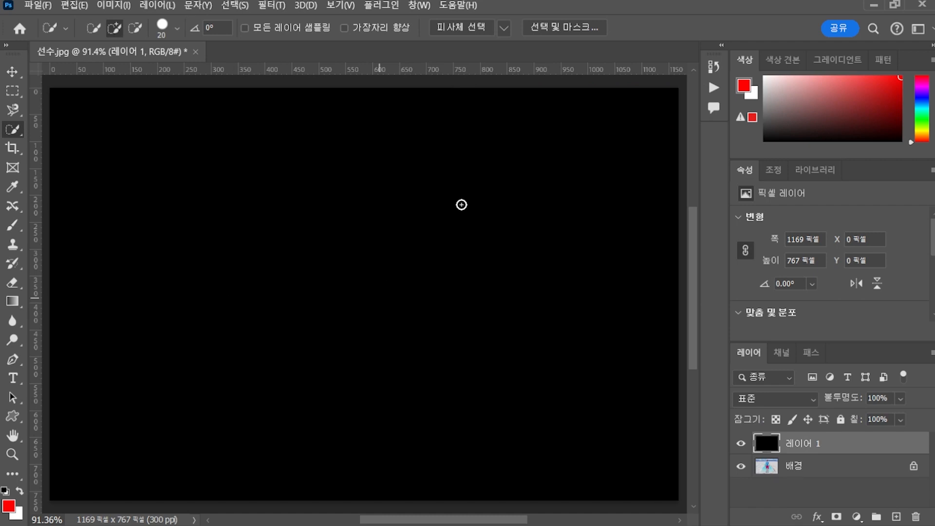
key("ctrl+z")
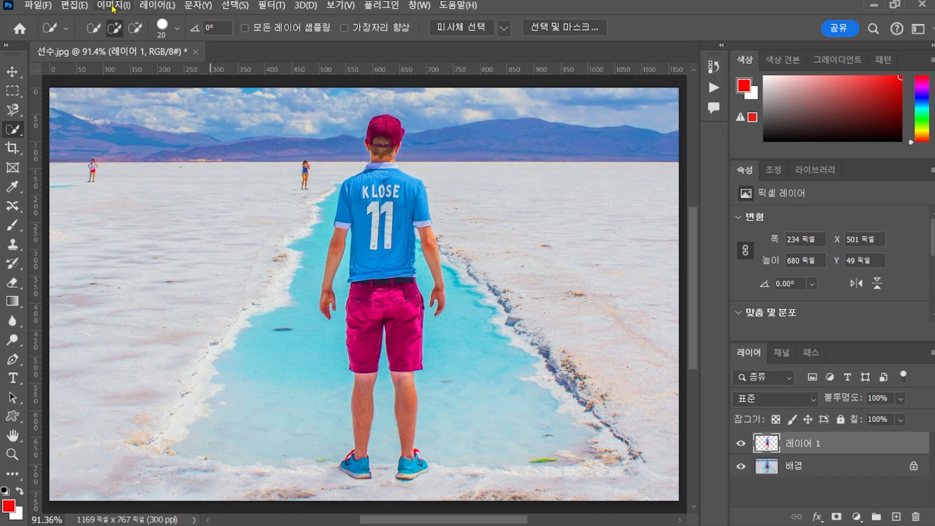
Fill the man's layer with black in Normal mode at 100% opacity, with Preserve Transparency enabled.
left_click(84, 7)
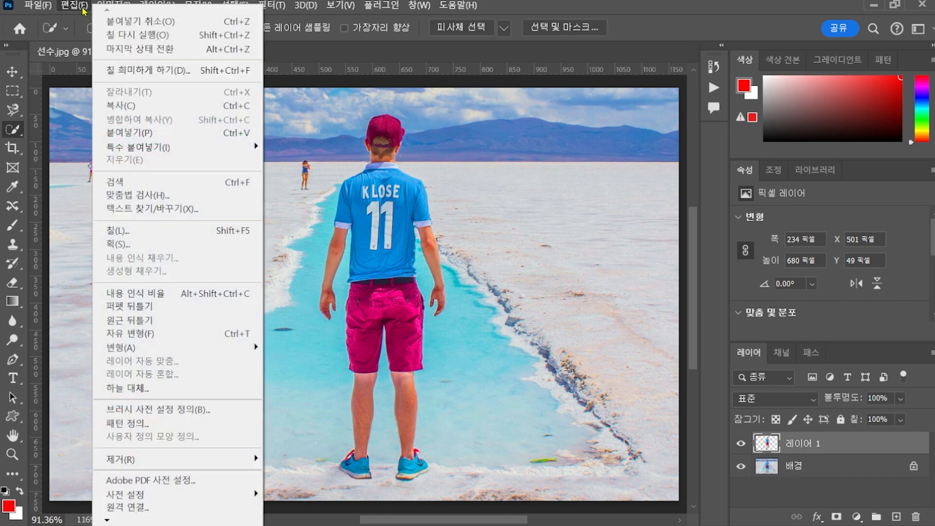
left_click(128, 231)
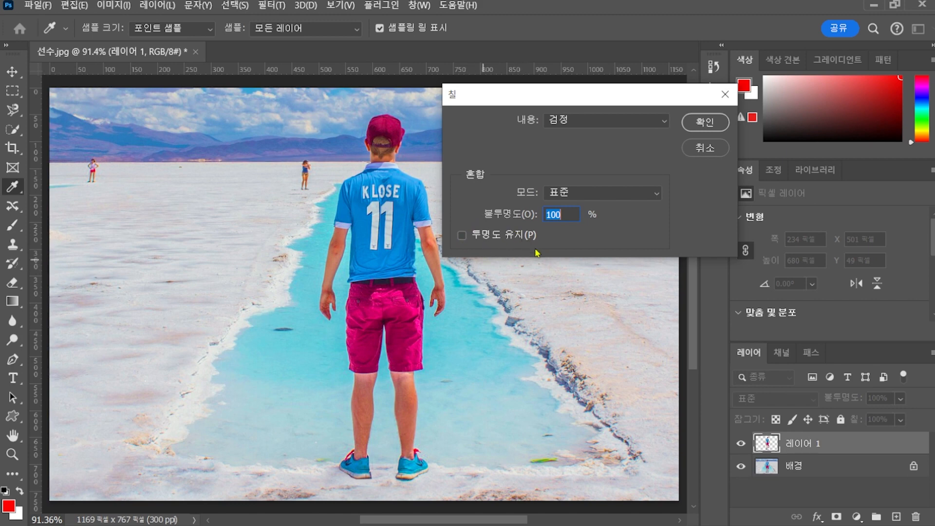
left_click(475, 236)
left_click(710, 126)
key("w")
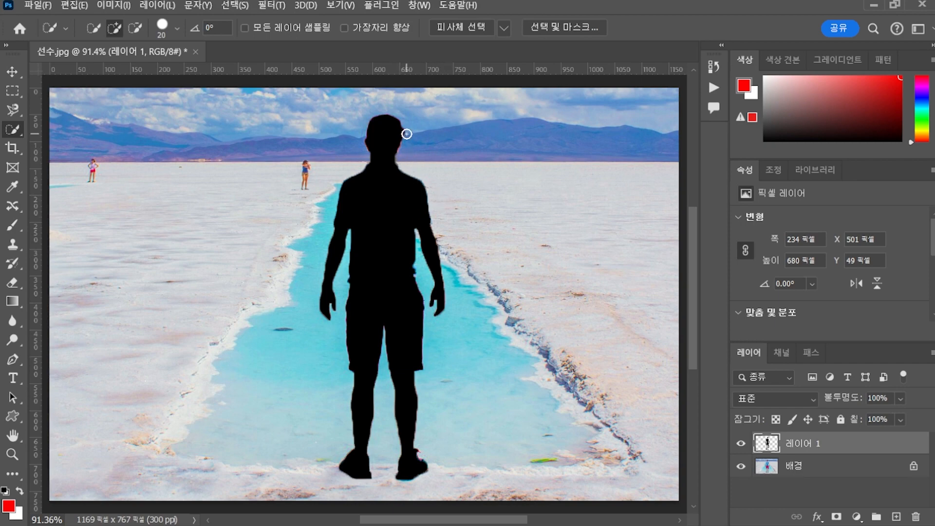
Load the outline of the black silhouette on 레이어 1 as a selection.
scroll(430, 206, "up", 1)
scroll(430, 206, "up", 5)
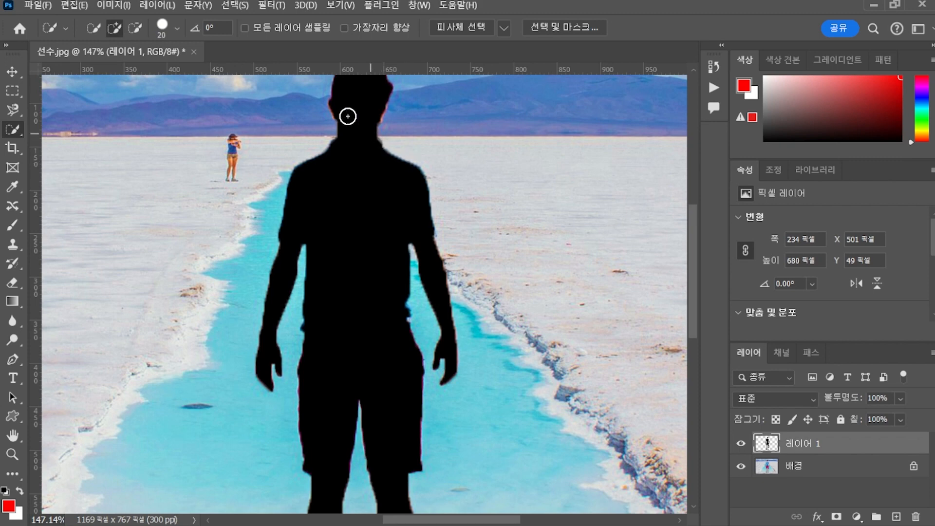
left_click(227, 6)
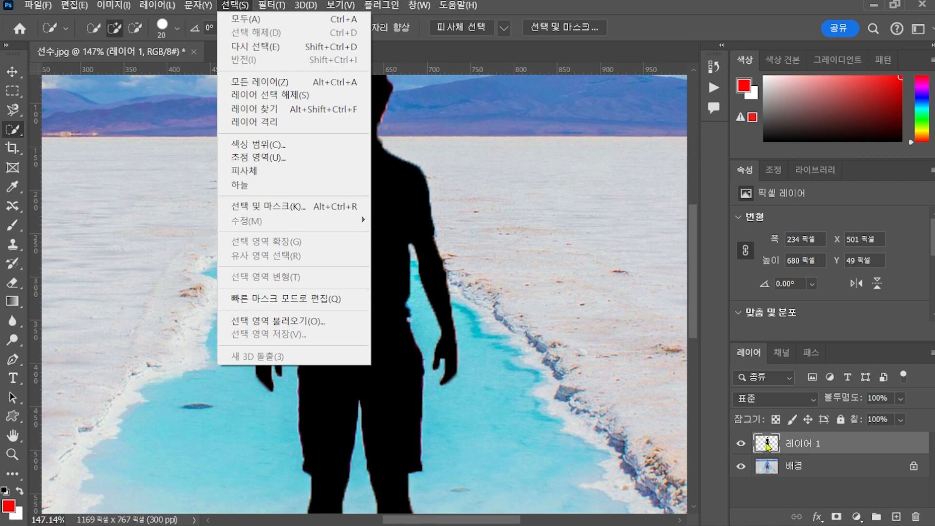
left_click(768, 444, "ctrl")
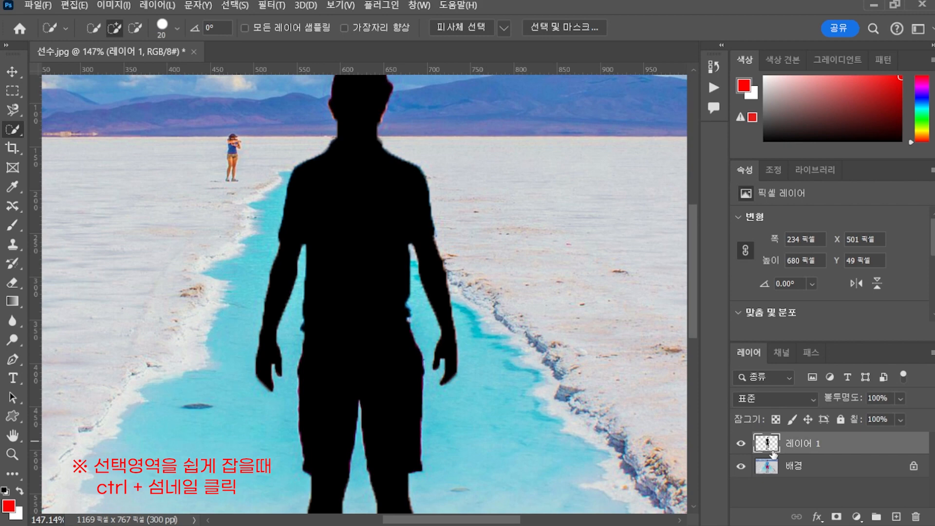
left_click(766, 447, "ctrl")
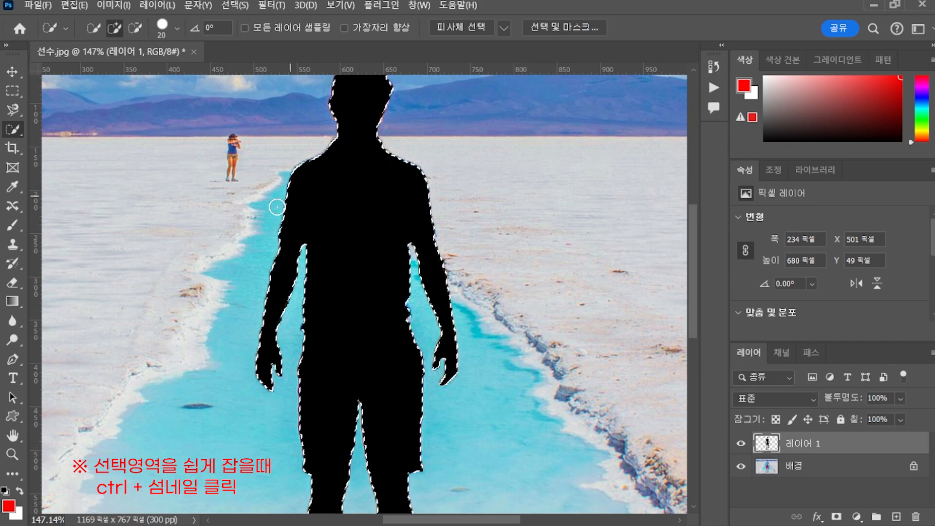
Expand the selection around the silhouette by 10 pixels, and deselect it.
left_click(241, 9)
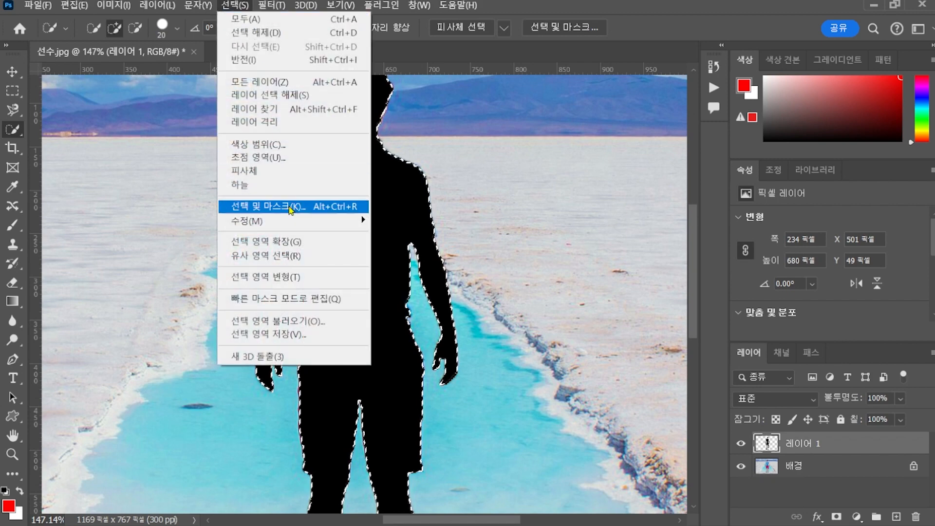
mouse_move(293, 224)
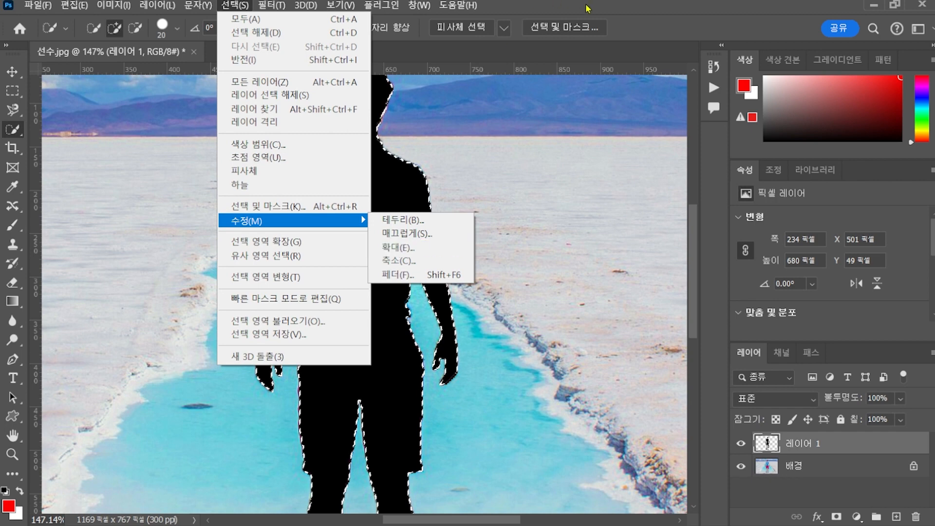
left_click(387, 248)
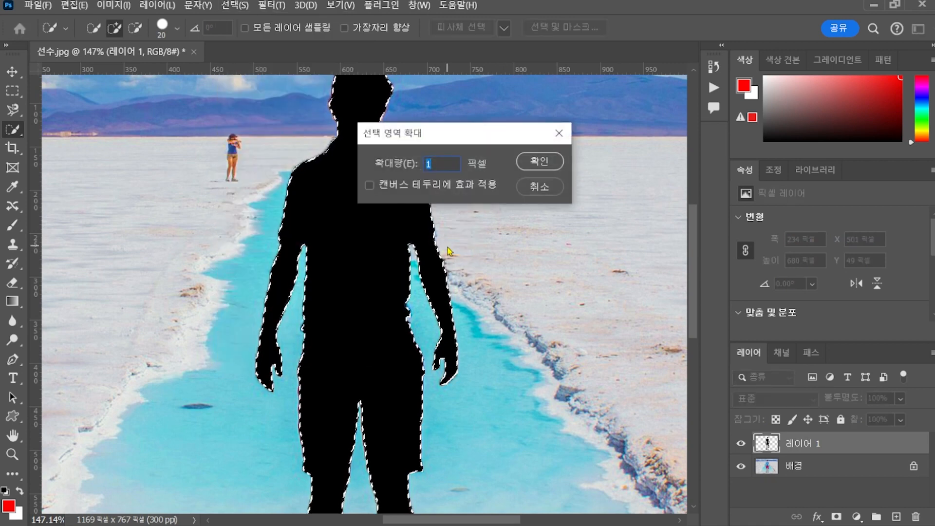
type("10")
key("Return")
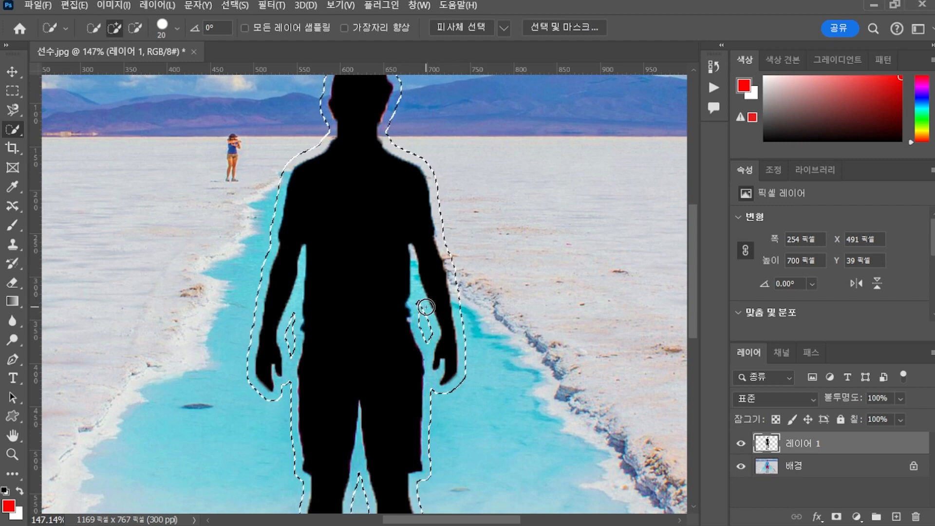
key("ctrl+d")
scroll(427, 308, "down", 3)
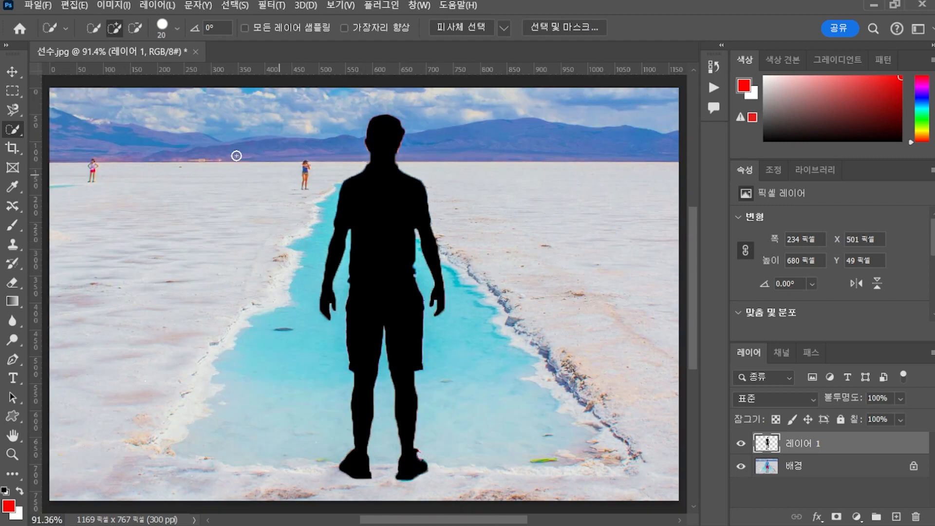
Distort the black silhouette so its head leans down toward the pool's left shore, to about 69% height and 30.6° horizontal skew.
left_click(68, 6)
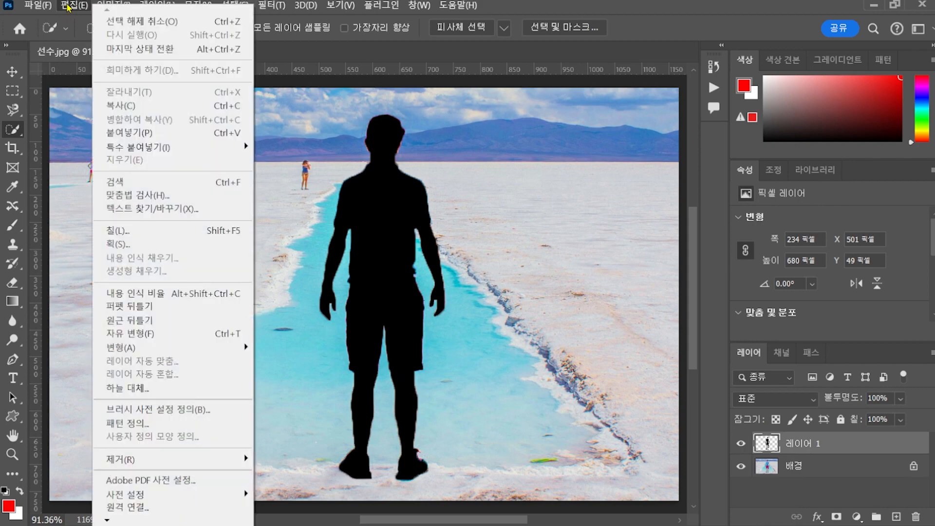
mouse_move(195, 347)
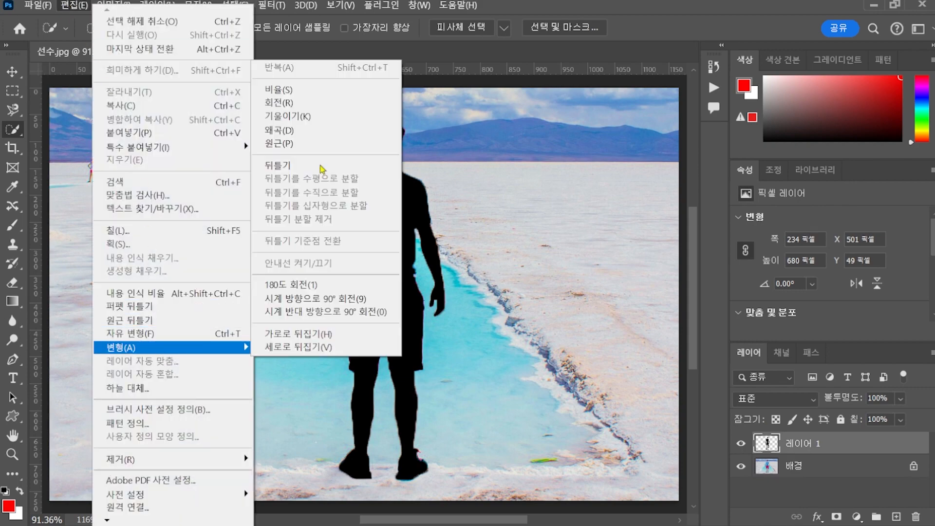
left_click(317, 139)
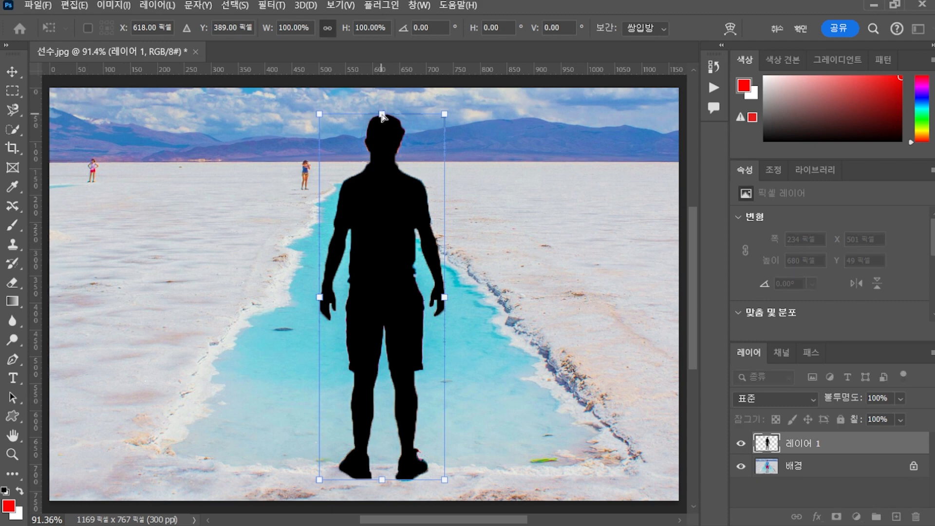
left_click_drag(382, 116, 233, 230)
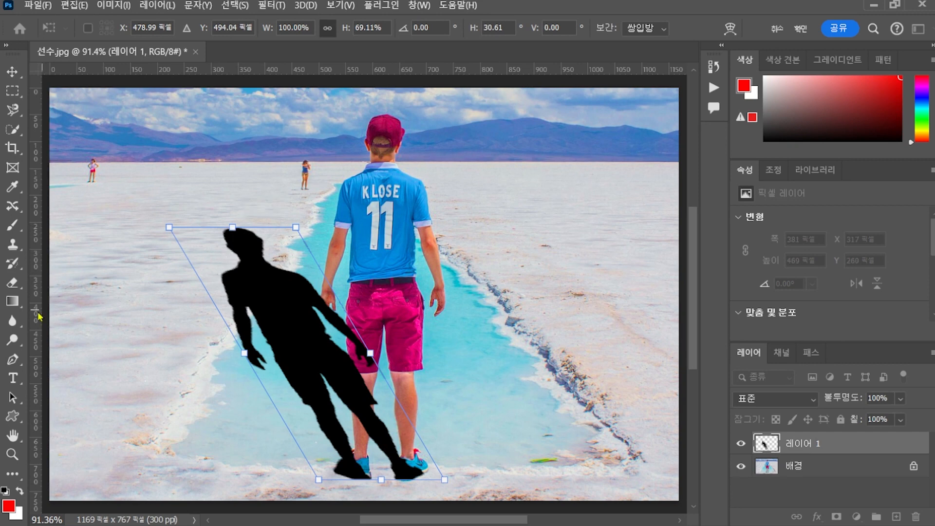
key("Return")
key("w")
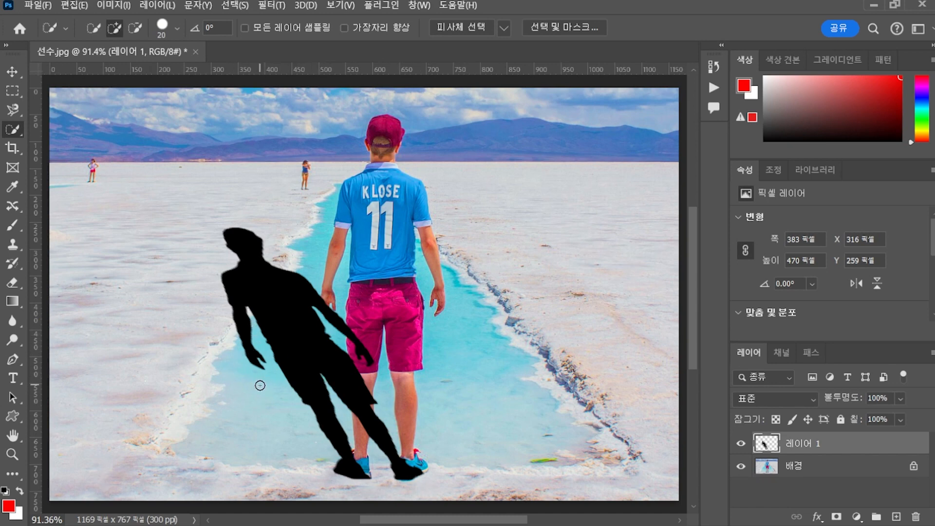
Set the opacity of the slanted silhouette's layer to 35%.
left_click(872, 401)
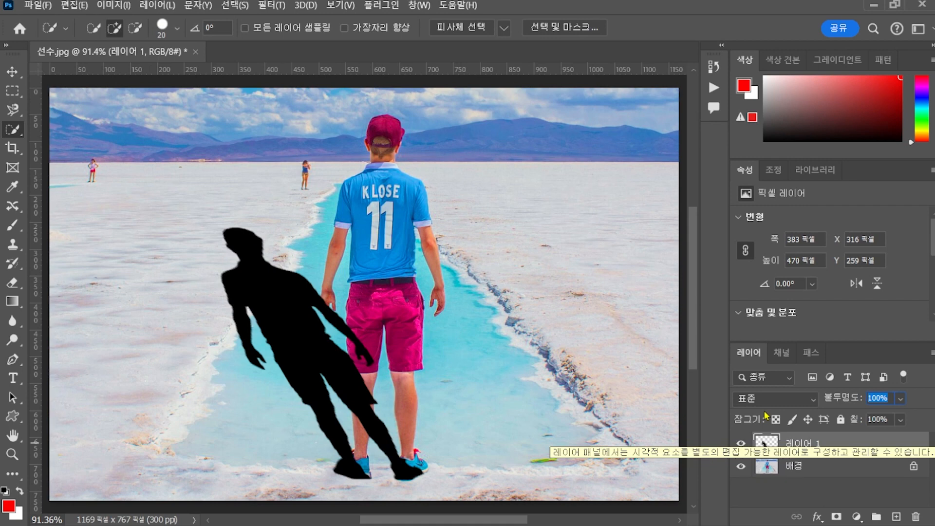
type("35")
key("Return")
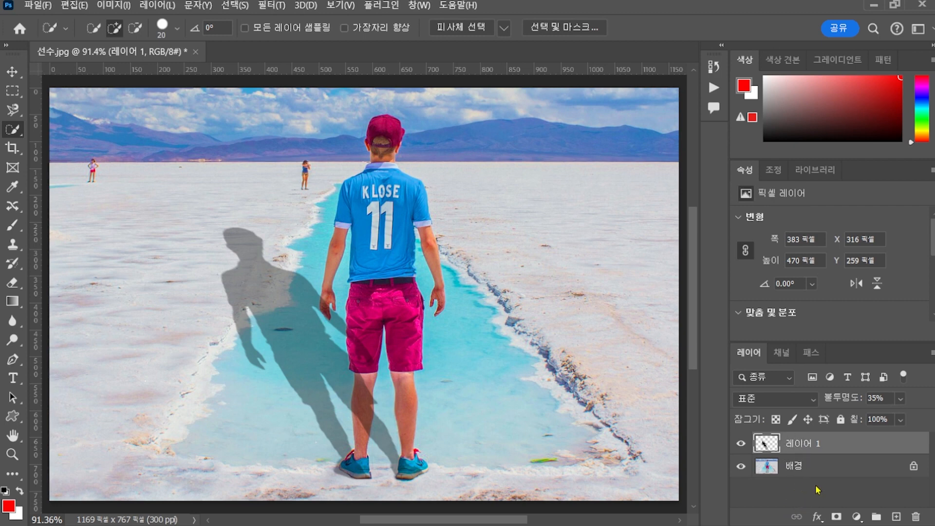
Unlock the background layer and try to move the shadow layer beneath it.
left_click_drag(841, 449, 840, 482)
left_click(914, 468)
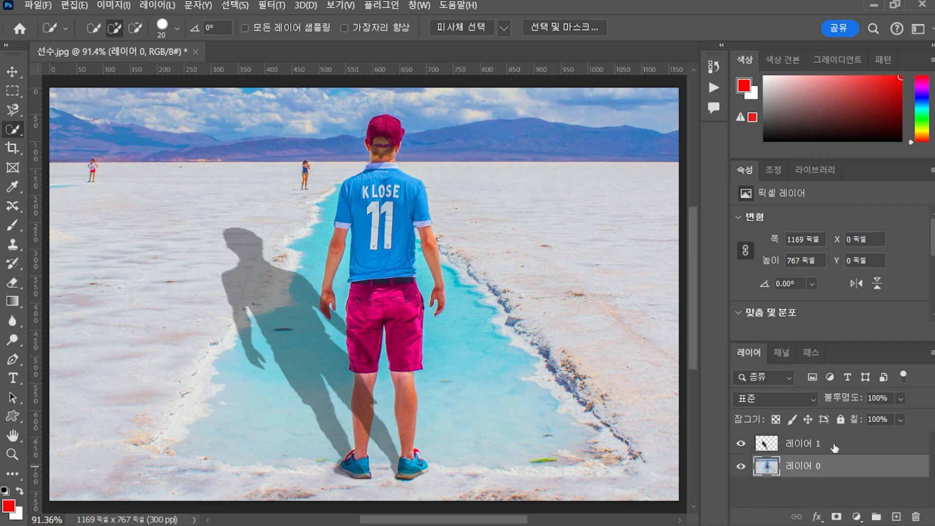
left_click_drag(835, 448, 834, 480)
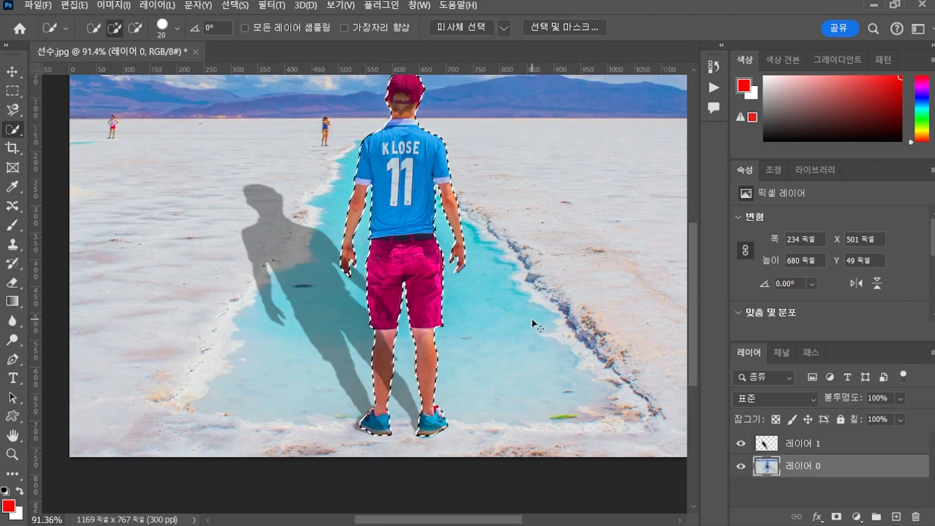
Select the man on the unlocked photo layer 레이어 0 and copy him to a new layer.
key("ctrl+j")
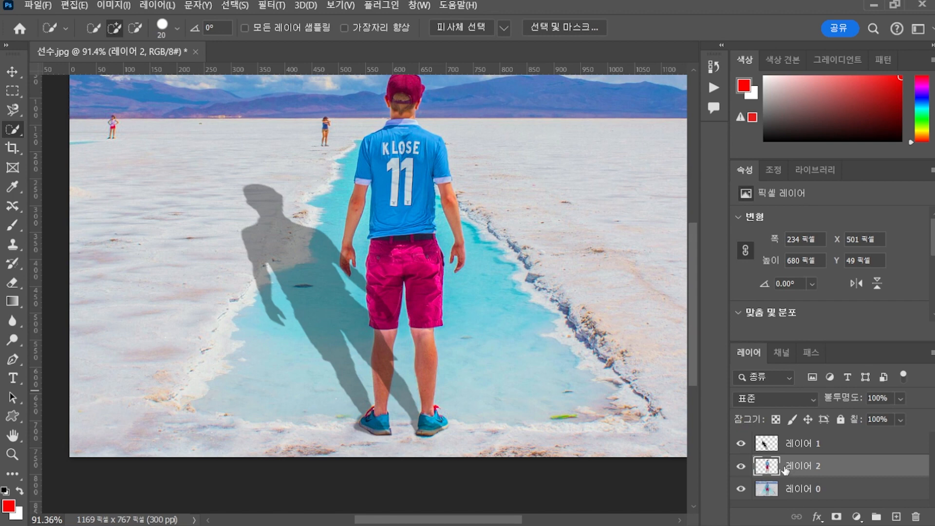
Move the copied man's layer 레이어 2 above the shadow layer 레이어 1.
left_click_drag(782, 468, 794, 434)
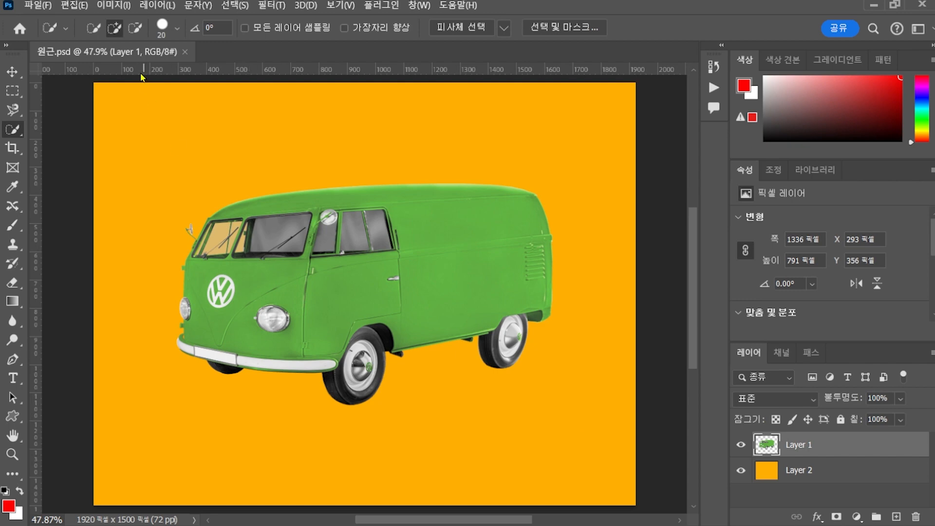
Apply a Perspective transform to the van in 원근.psd, enlarging its front side to about 176.59% height and 12.78° vertical skew.
left_click(74, 5)
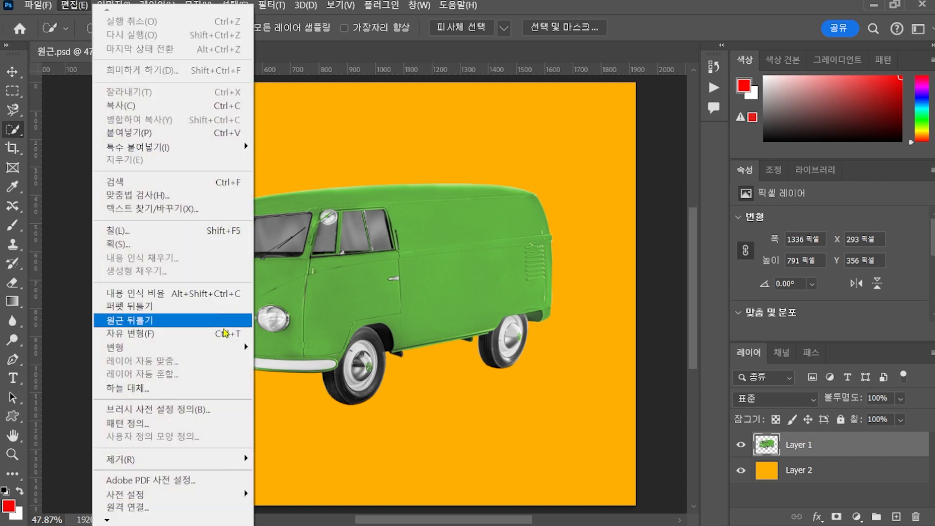
mouse_move(221, 356)
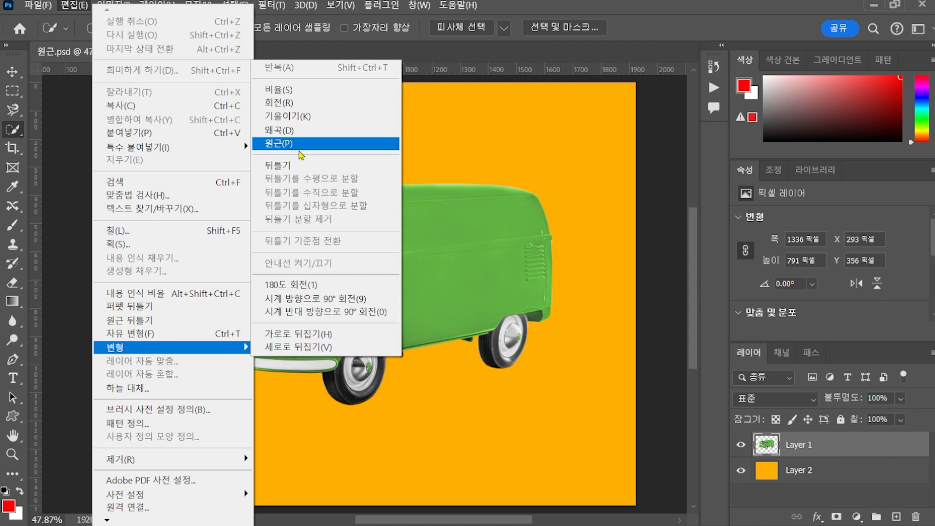
left_click(300, 146)
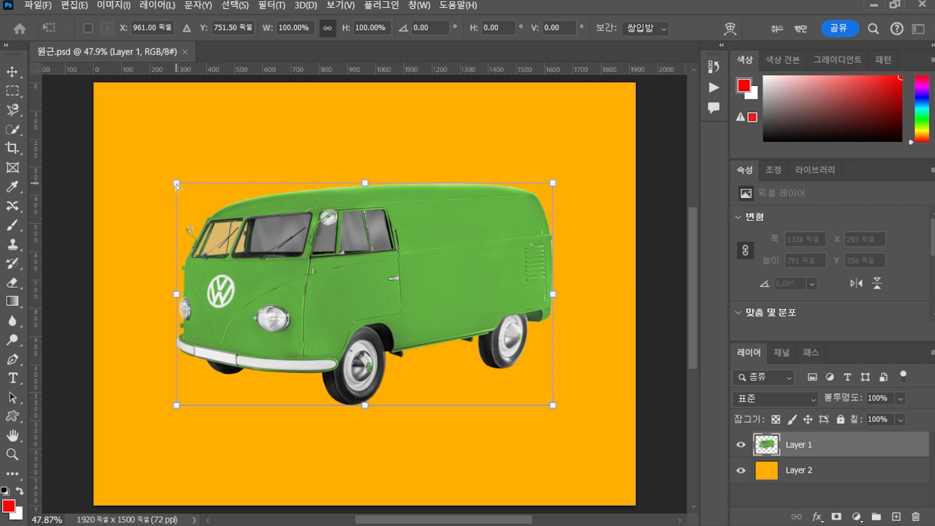
left_click_drag(177, 184, 176, 104)
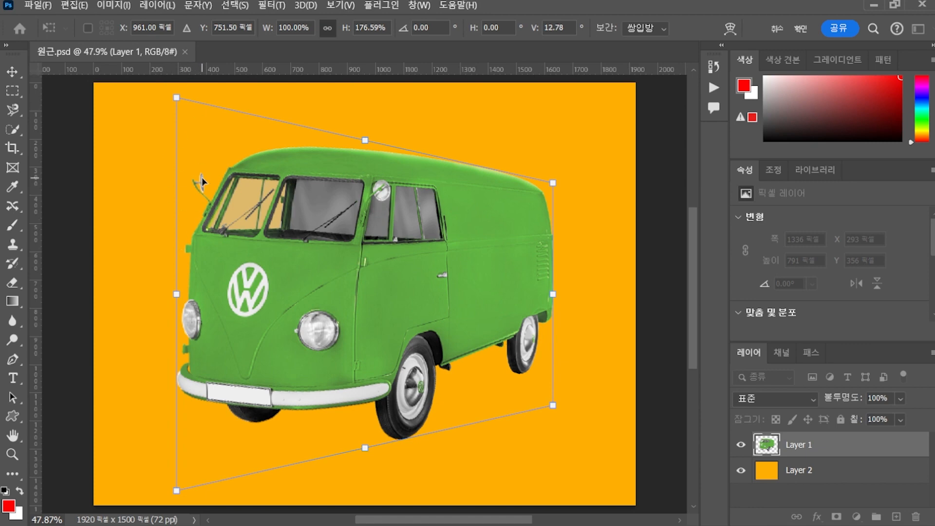
key("Return")
key("w")
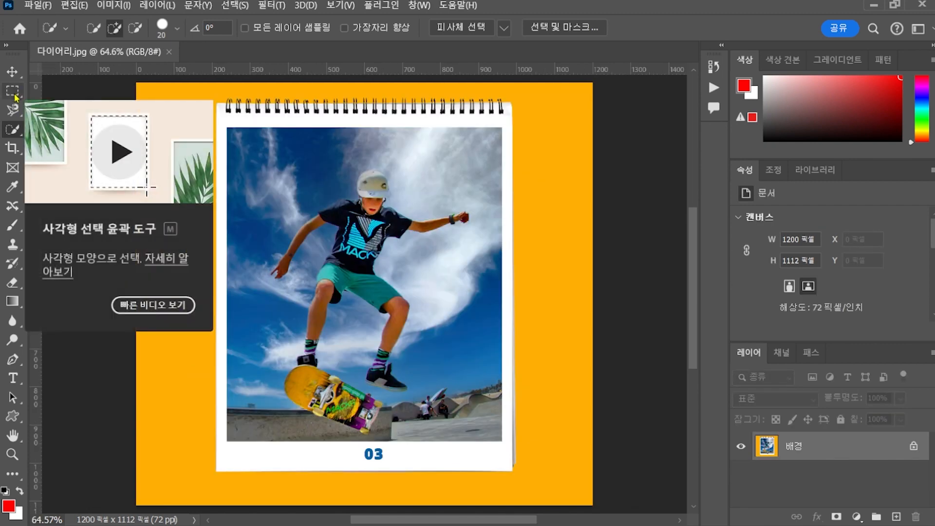
Select the calendar page below the rings in 다이어리.jpg with a rectangular marquee and warp its lower-right corner inward like a page curl.
left_click(15, 95)
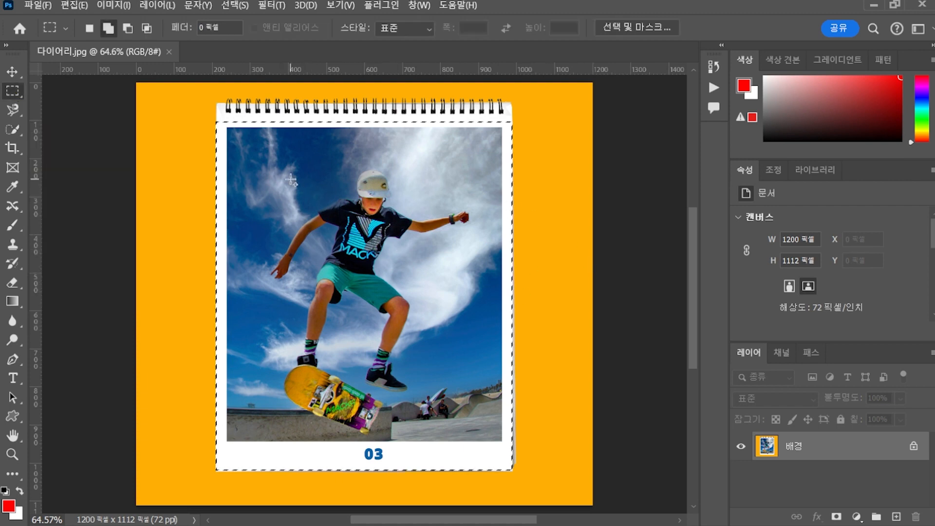
left_click(70, 5)
mouse_move(229, 347)
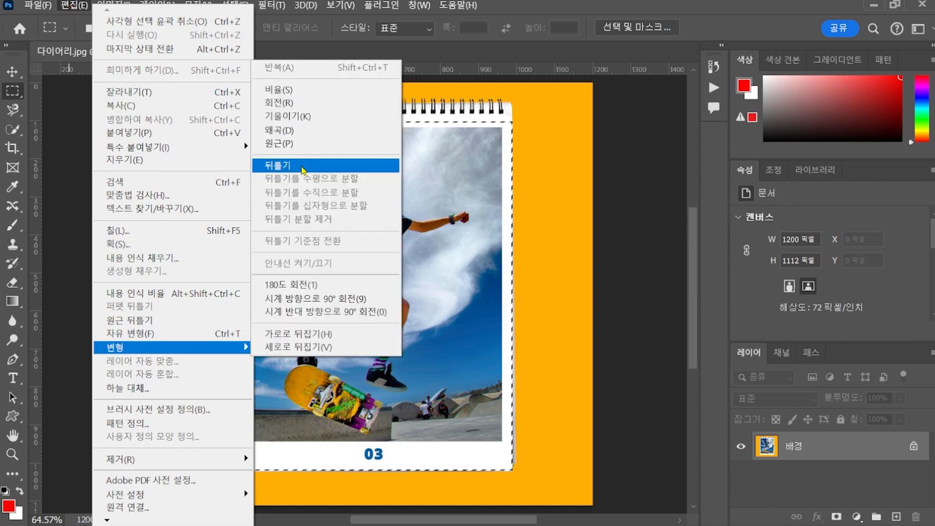
left_click(302, 169)
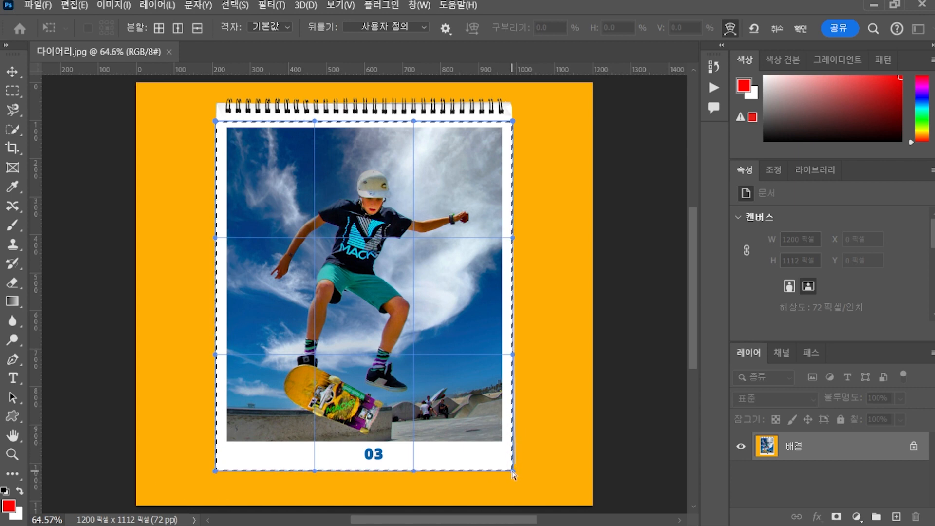
left_click_drag(513, 470, 403, 352)
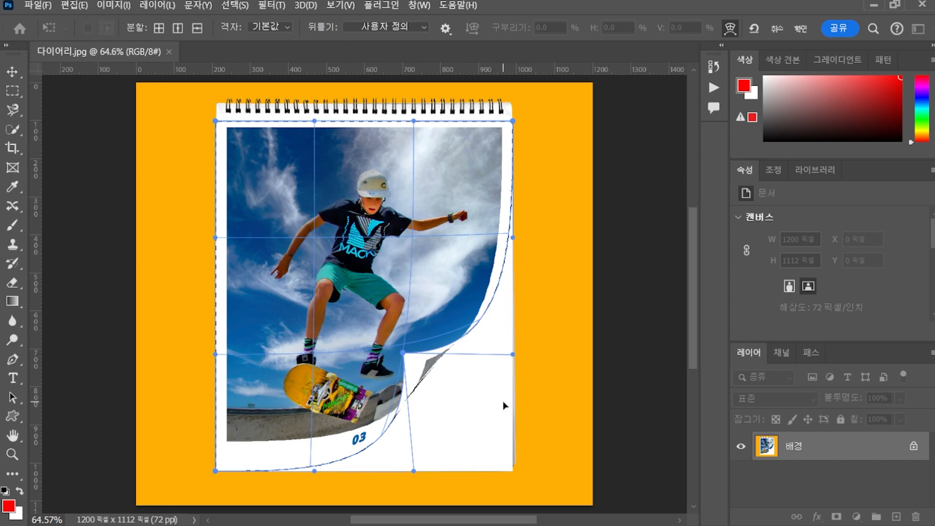
left_click_drag(403, 353, 385, 332)
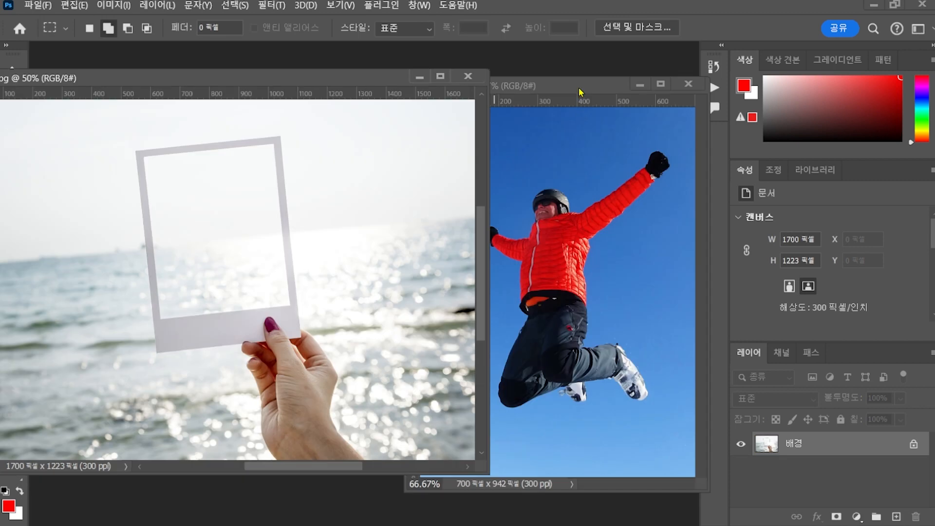
Bring the skier photo sking2.jpg into calm.jpg as a new layer over the instant-photo frame.
left_click(582, 97)
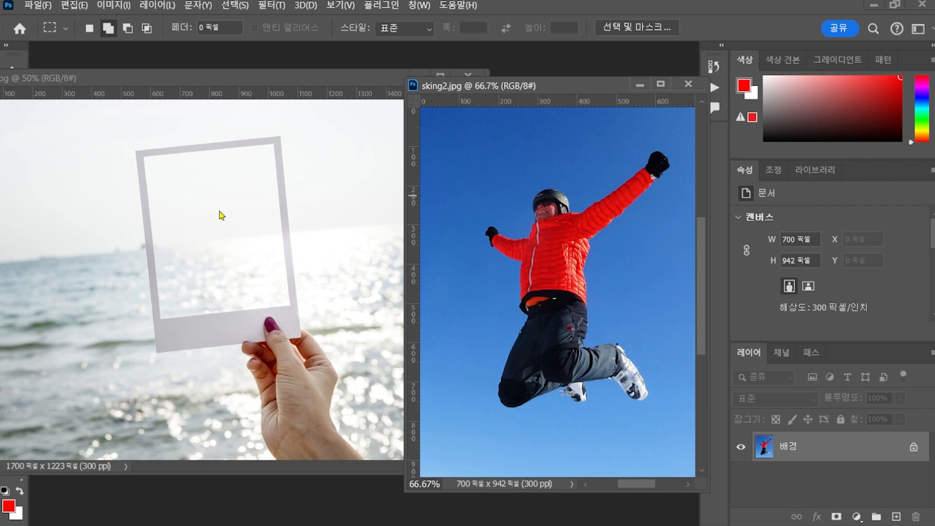
left_click(151, 82)
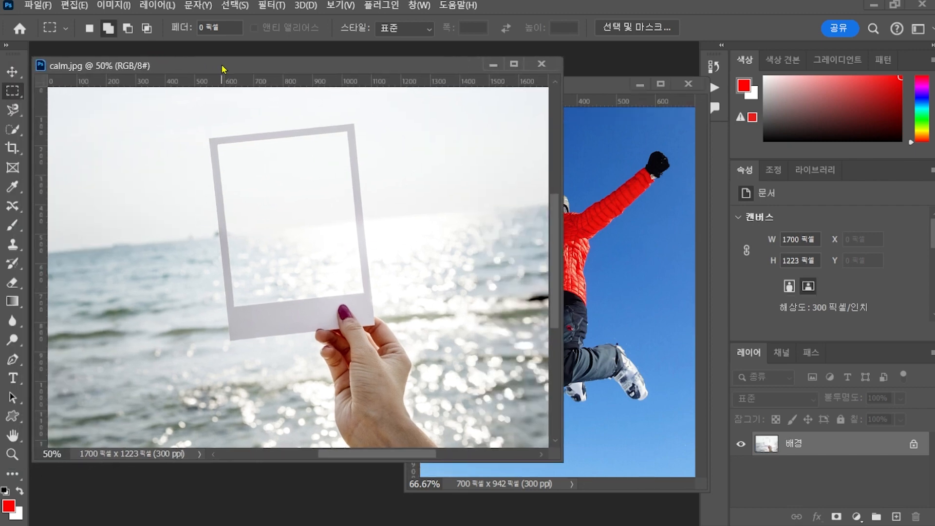
left_click(12, 72)
left_click(592, 208)
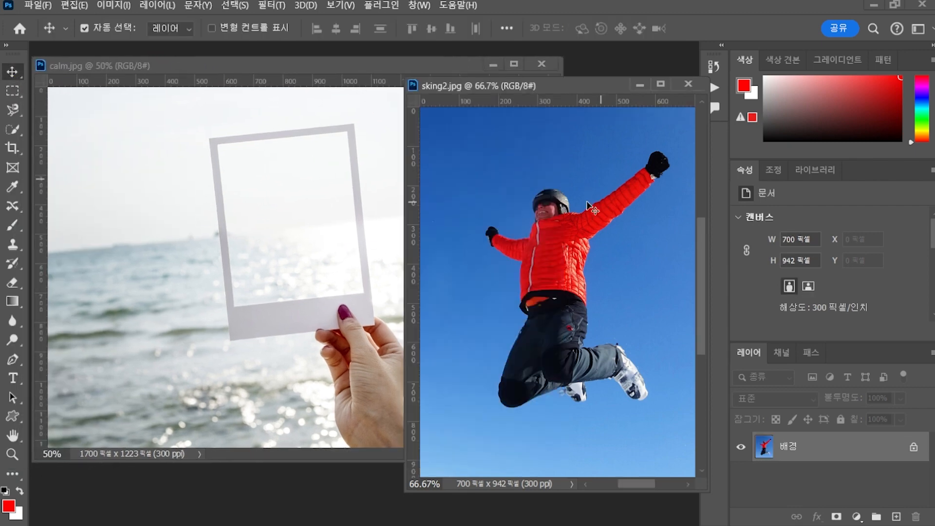
left_click_drag(486, 210, 341, 241)
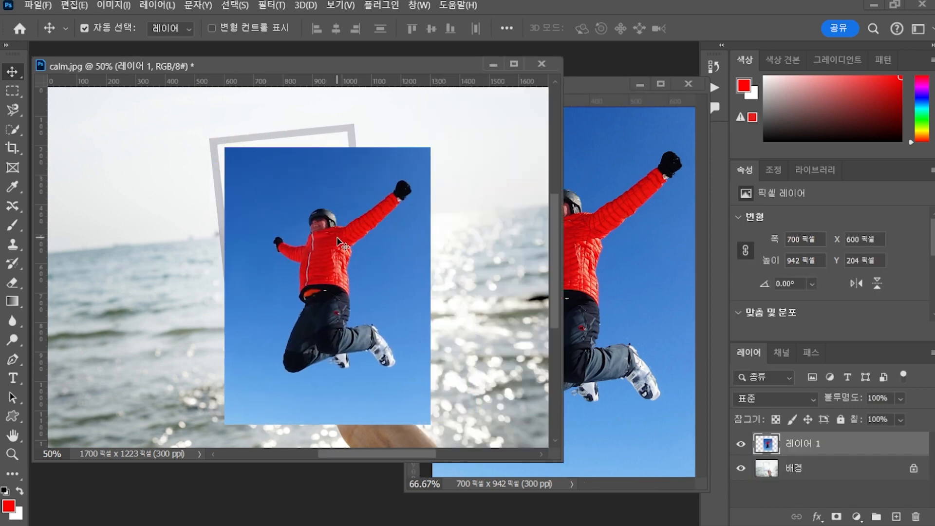
Distort the skier photo by its four corners to match the tilted opening of the instant-photo frame.
key("ctrl+t")
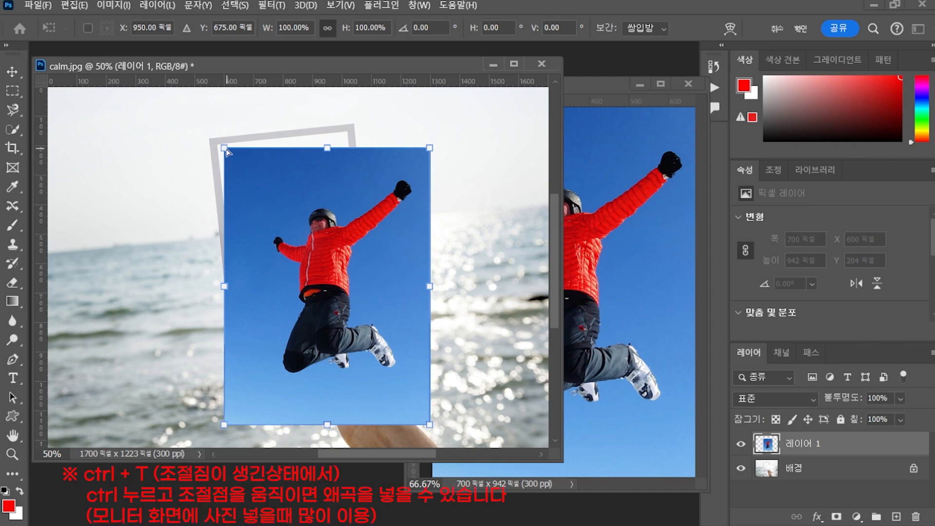
left_click_drag(228, 153, 217, 149)
left_click_drag(430, 150, 353, 130)
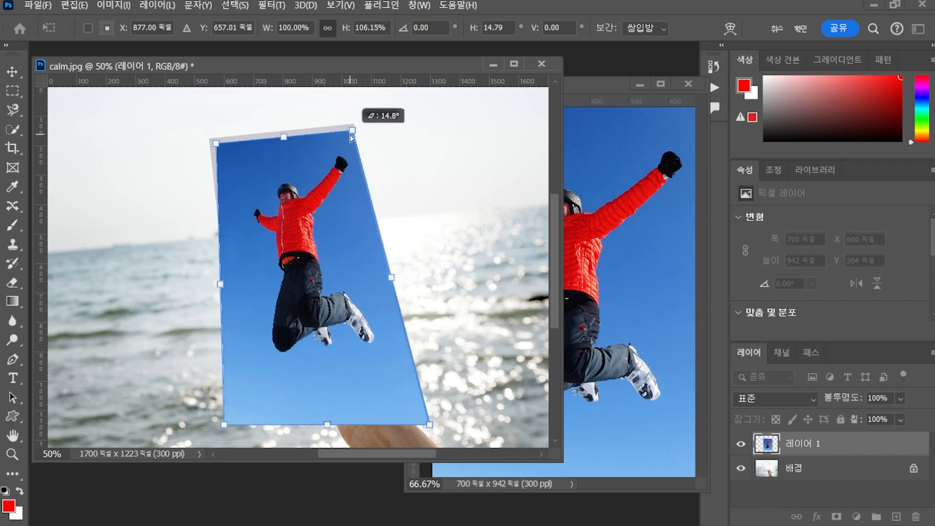
left_click_drag(429, 425, 365, 304)
left_click_drag(224, 428, 233, 319)
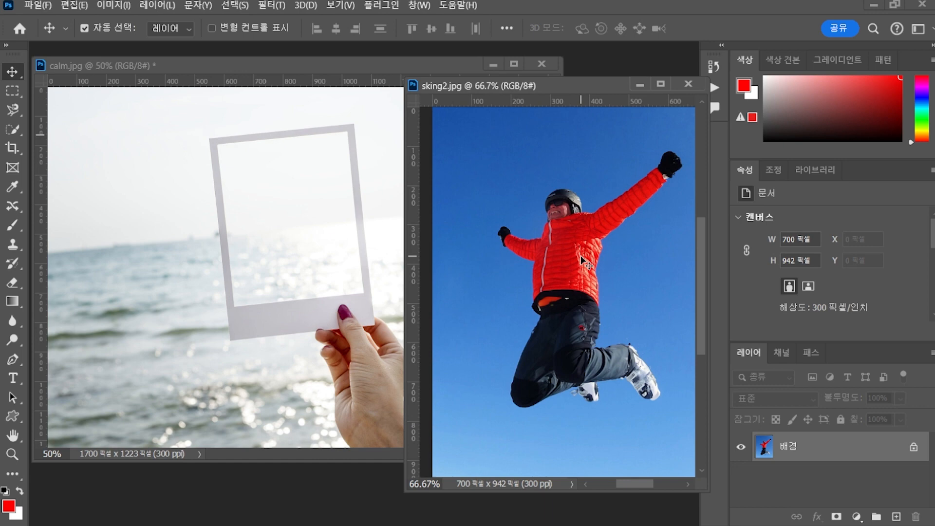
Copy the entire sking2.jpg image and paste it into calm.jpg as a new layer.
key("ctrl+a")
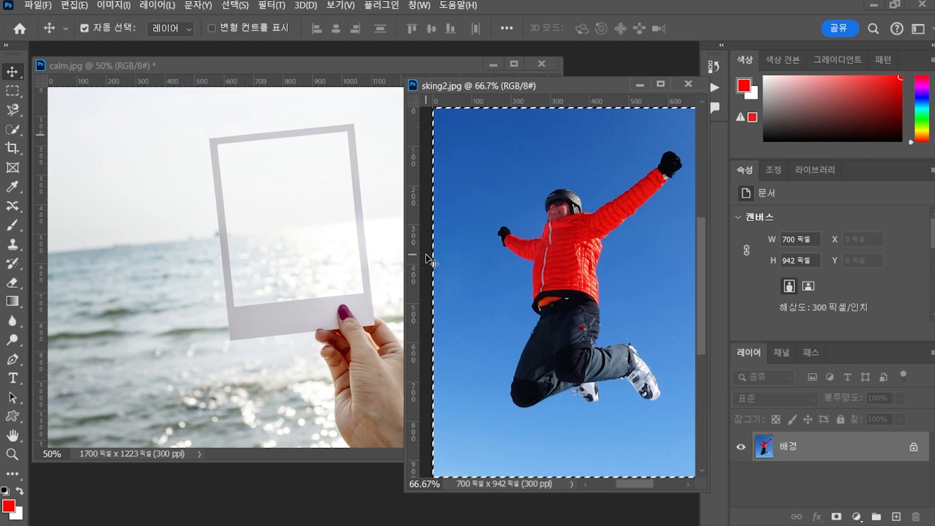
key("ctrl+c")
left_click(313, 61)
key("ctrl+v")
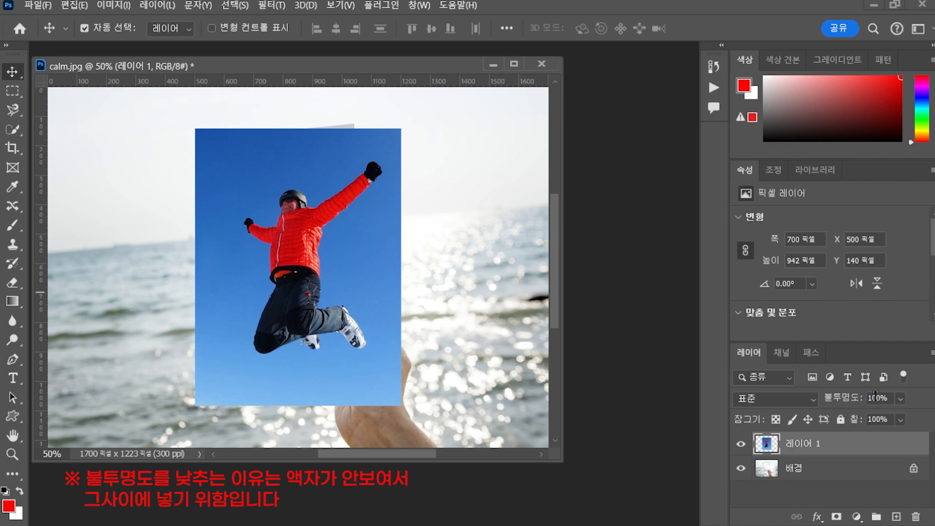
Set the pasted skier layer's opacity to 50% and position it over the instant-photo frame.
type("50")
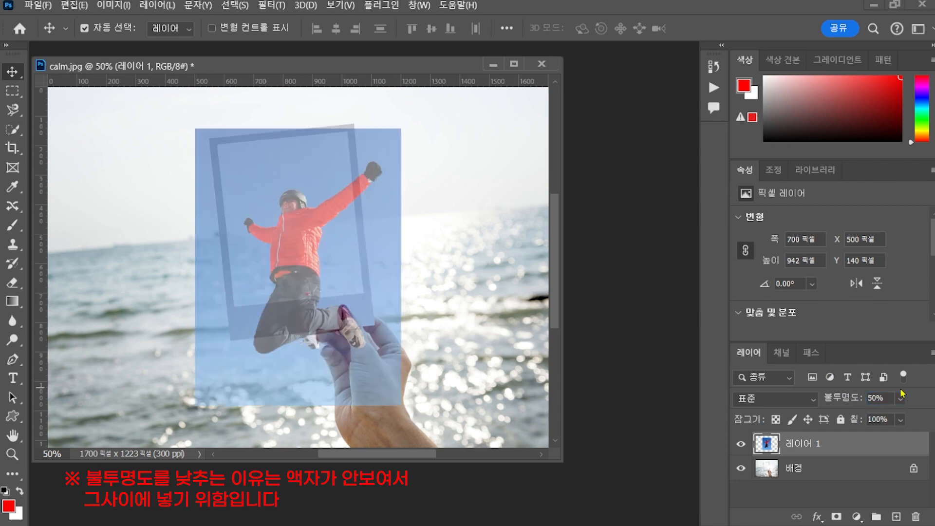
left_click_drag(326, 146, 448, 146)
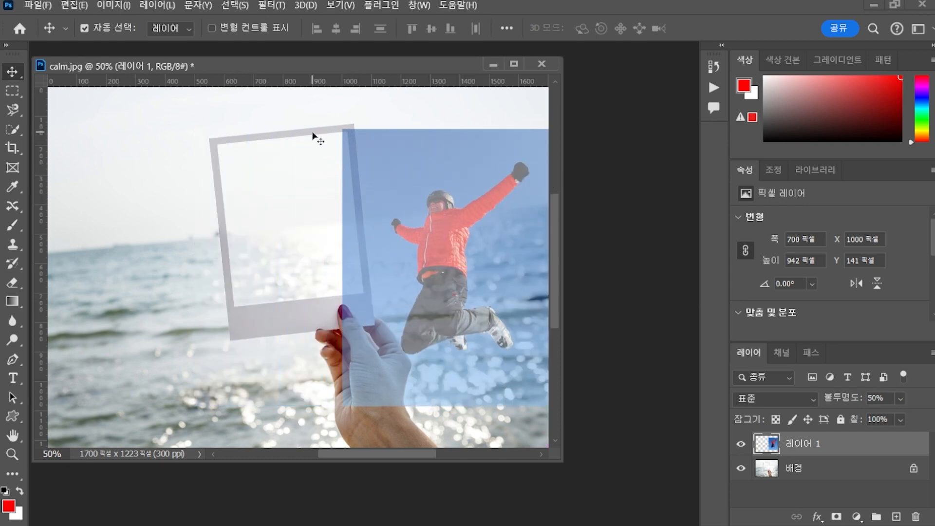
left_click_drag(383, 179, 235, 174)
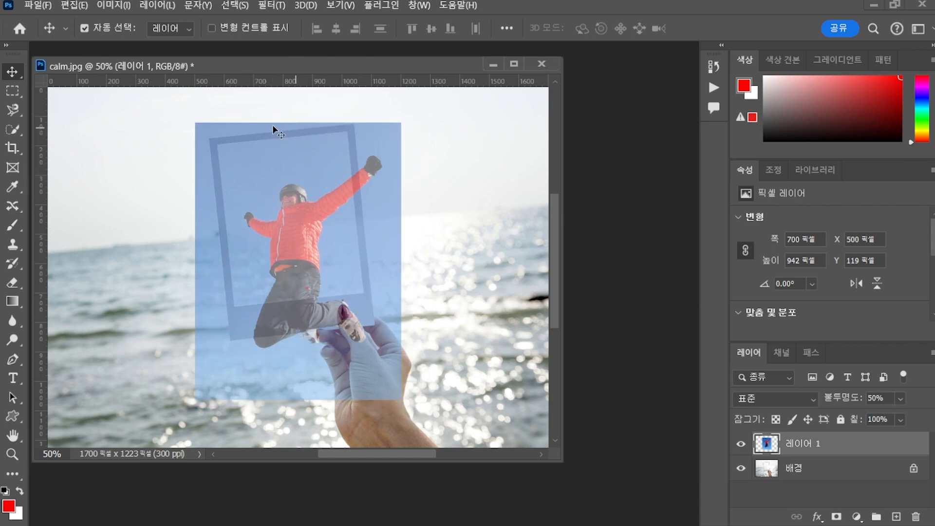
Rotate the skier photo to about -5.53° with Free Transform, following the frame's tilt, and shift it slightly down and left.
key("ctrl")
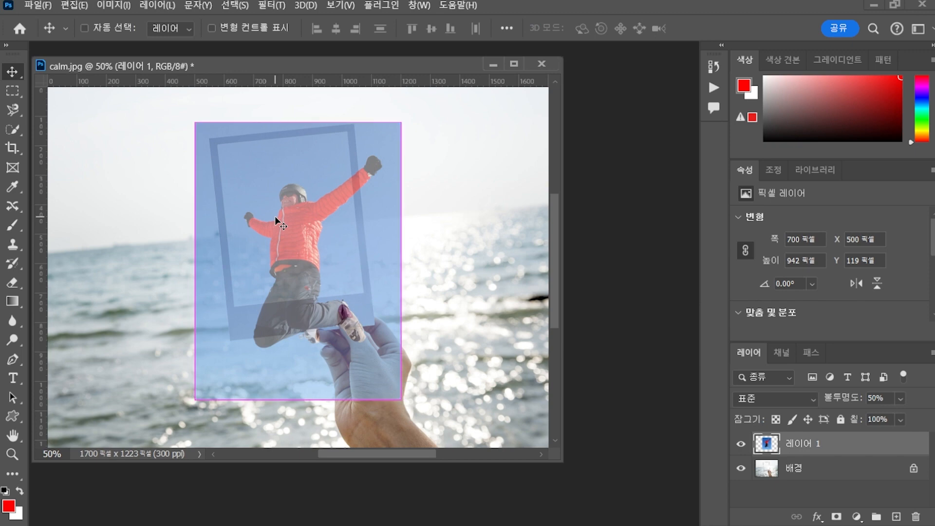
key("ctrl+t")
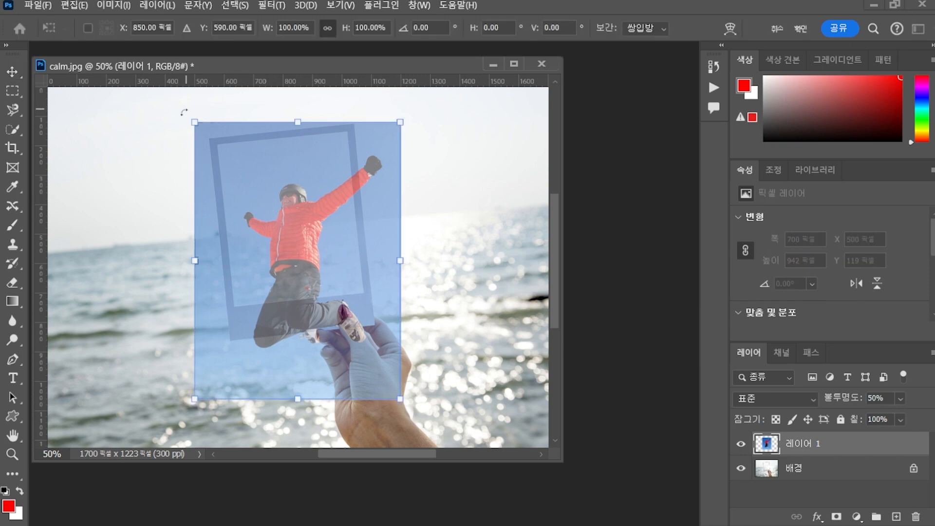
left_click_drag(184, 112, 173, 120)
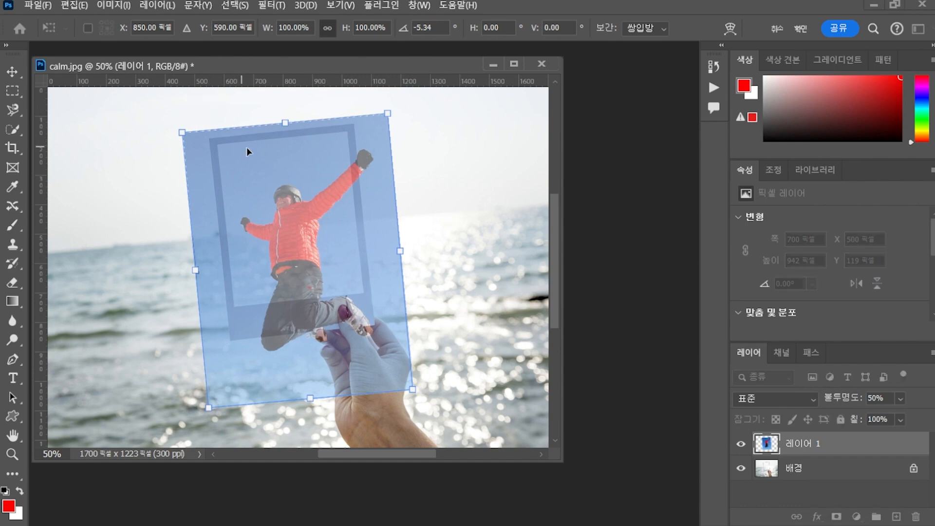
left_click_drag(268, 169, 270, 175)
left_click_drag(172, 130, 172, 133)
left_click_drag(263, 157, 255, 157)
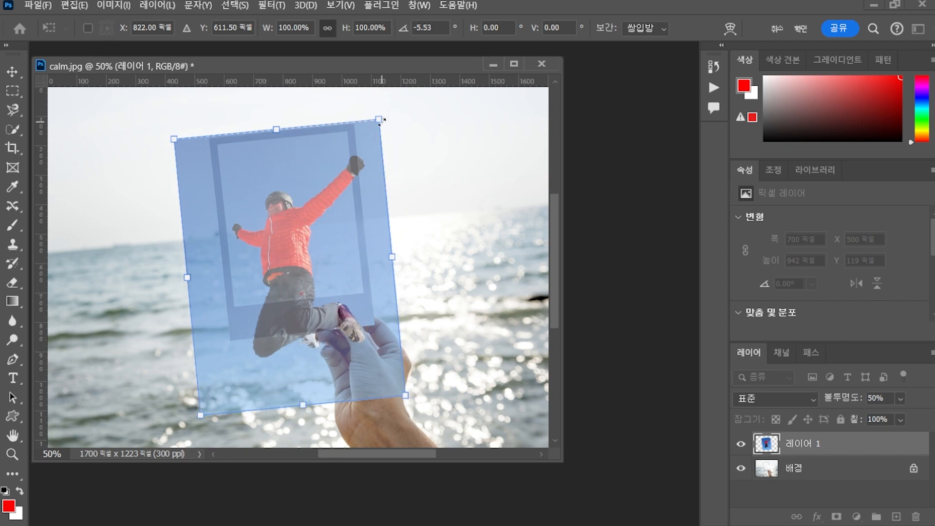
Scale the skier photo to about 62.29% and fit it inside the frame's opening at about -5.79° rotation.
left_click_drag(381, 119, 243, 226)
left_click_drag(248, 308, 278, 206)
left_click_drag(345, 286, 362, 301)
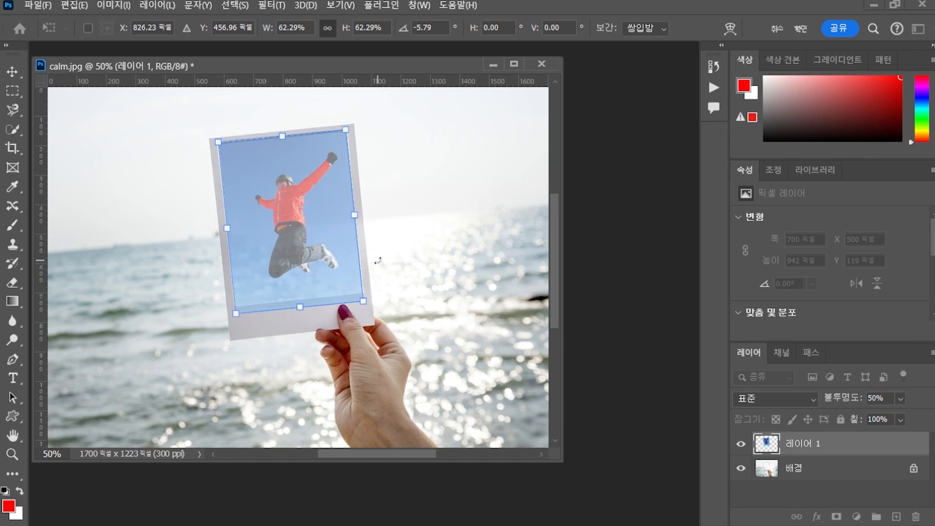
key("Return")
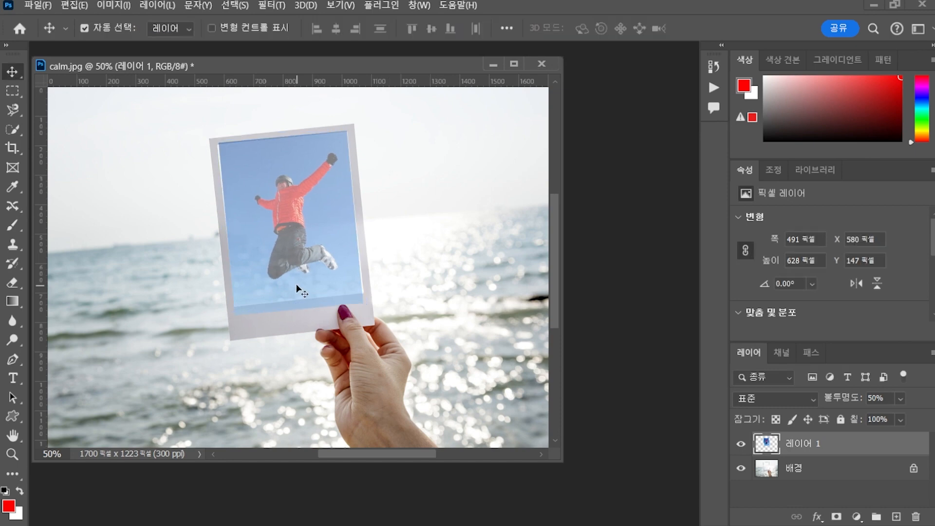
Set the fitted skier layer's opacity to 100%.
left_click(886, 398)
type("100")
key("Return")
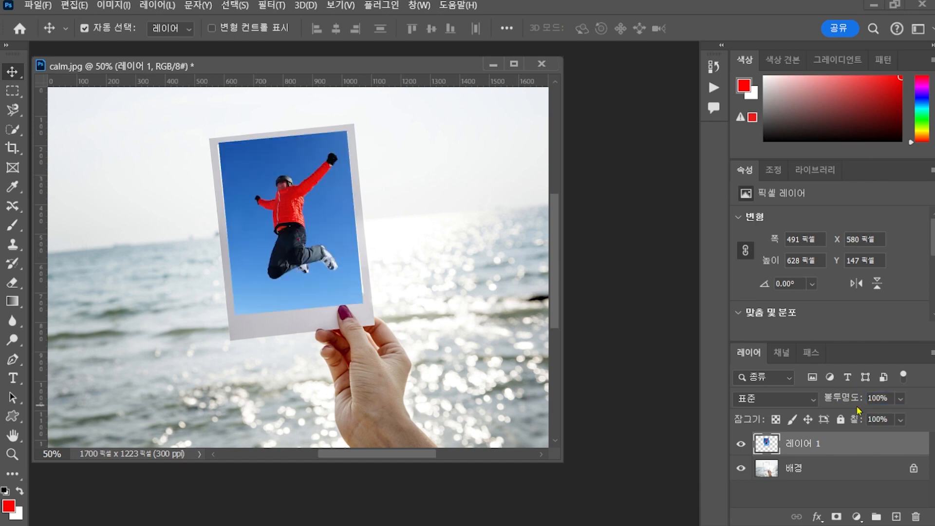